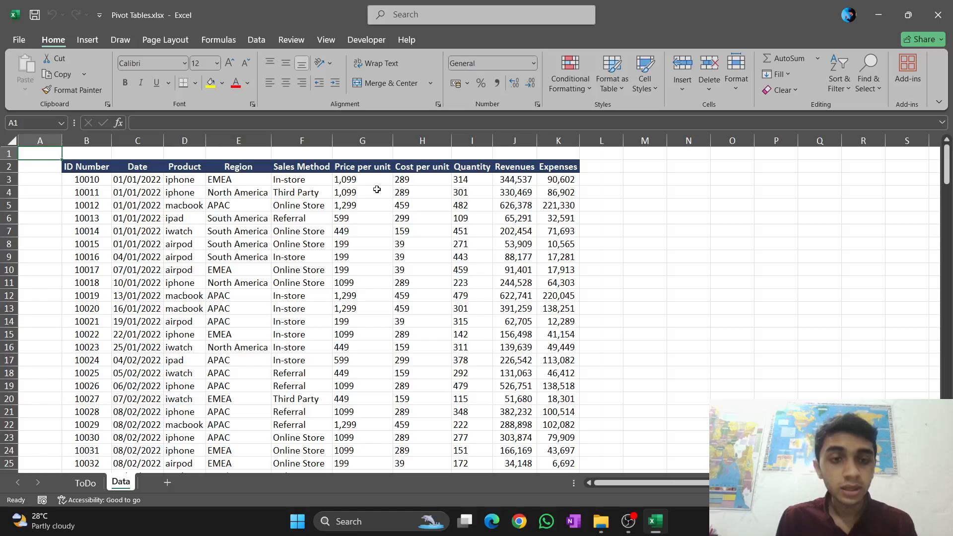
# Step: Look through the sales records on the Data sheet
pyautogui.scroll(-7, 366, 247)
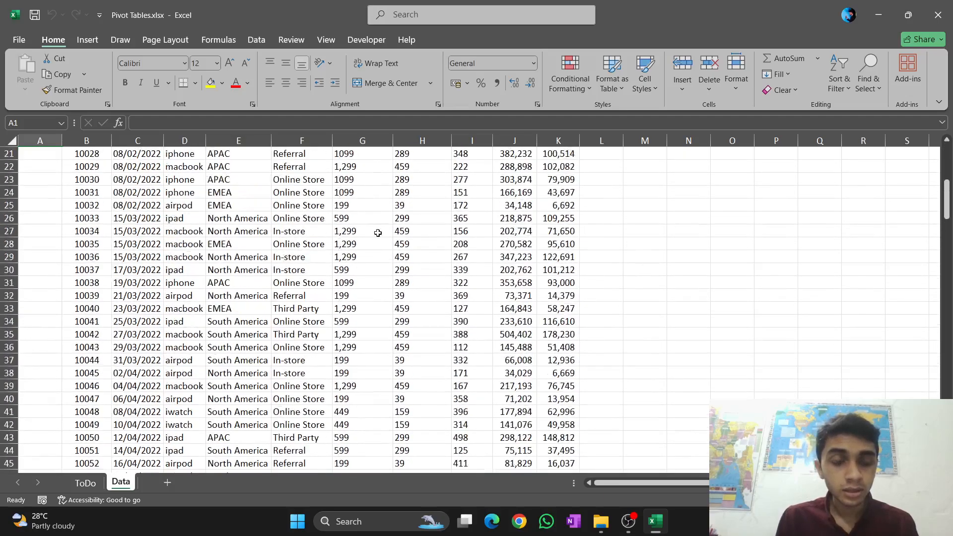
pyautogui.scroll(7, 379, 233)
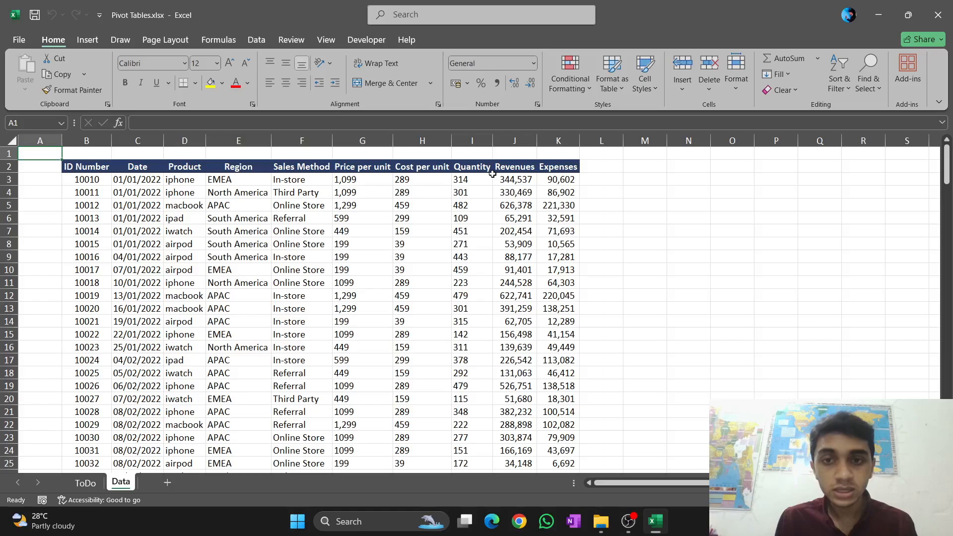
pyautogui.scroll(-20, 546, 168)
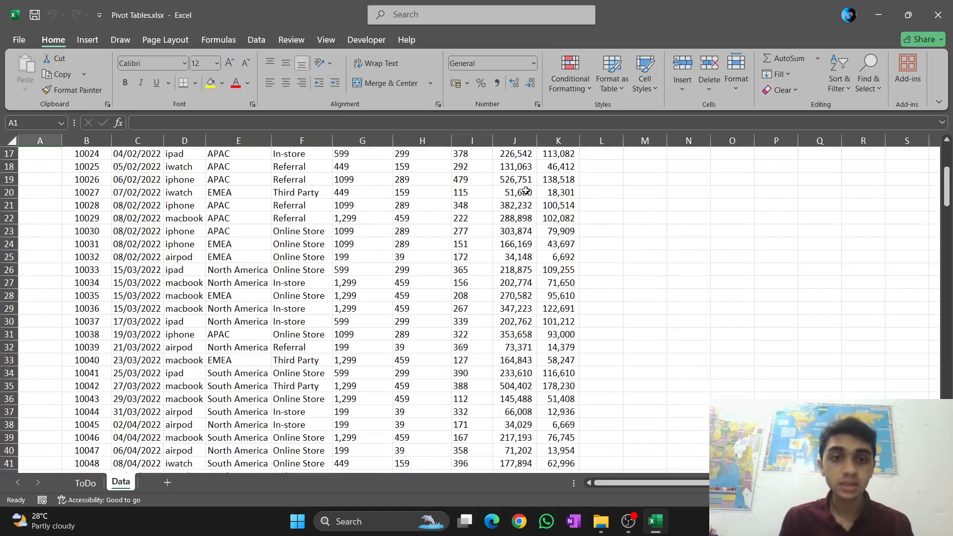
pyautogui.scroll(-13, 489, 313)
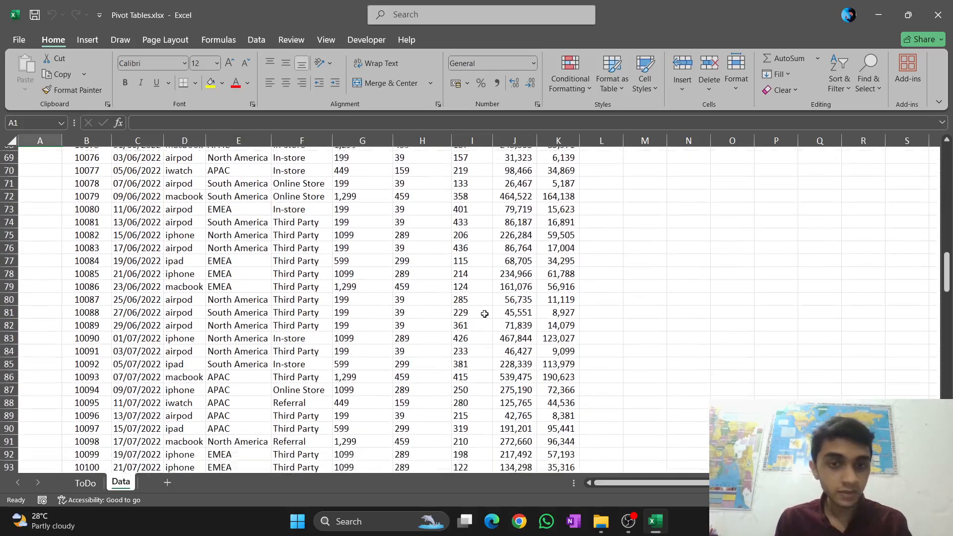
pyautogui.scroll(8, 481, 303)
pyautogui.scroll(20, 481, 300)
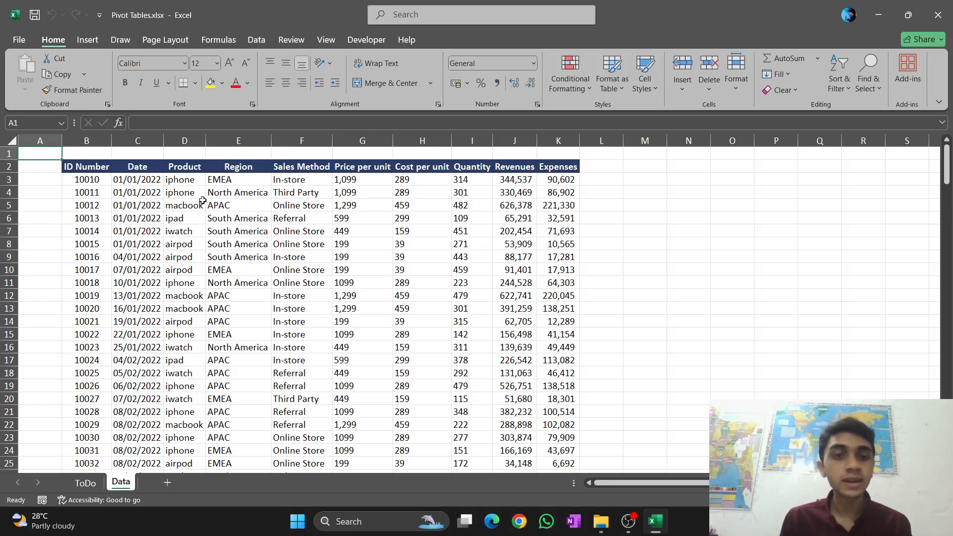
# Step: Create a PivotTable on a new worksheet from the whole sales data range B2:K201
pyautogui.click(87, 165)
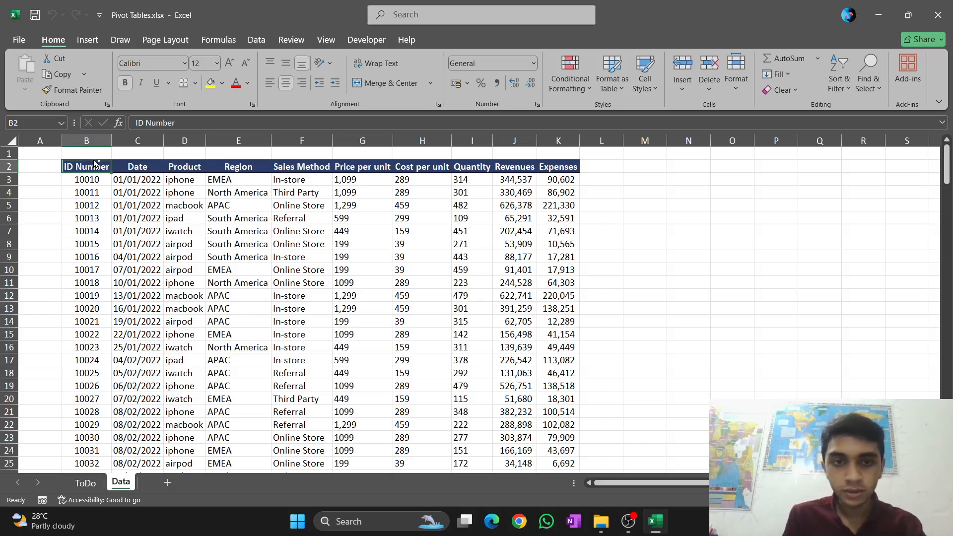
pyautogui.hotkey('ctrl', 'shift', 'Right')
pyautogui.hotkey('shift', 'Down')
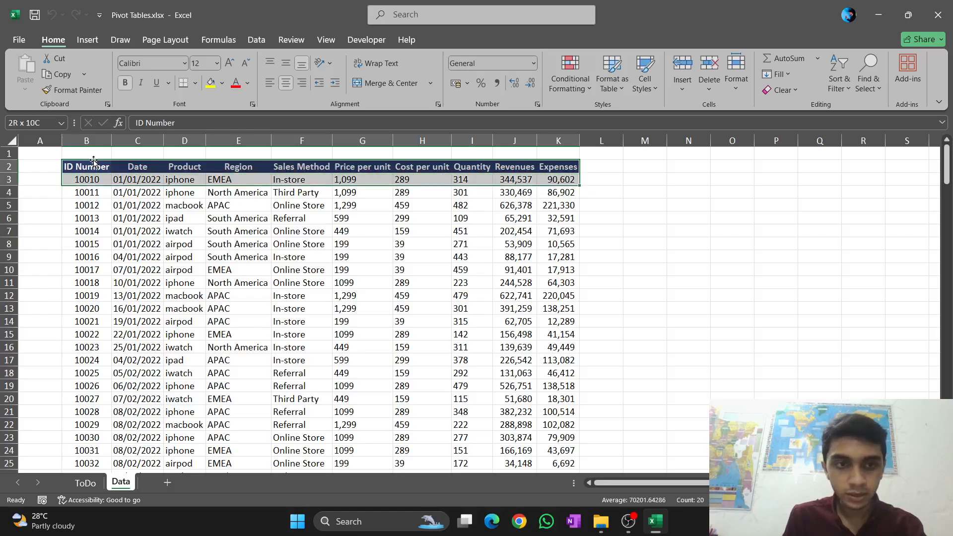
pyautogui.hotkey('ctrl', 'shift', 'Down')
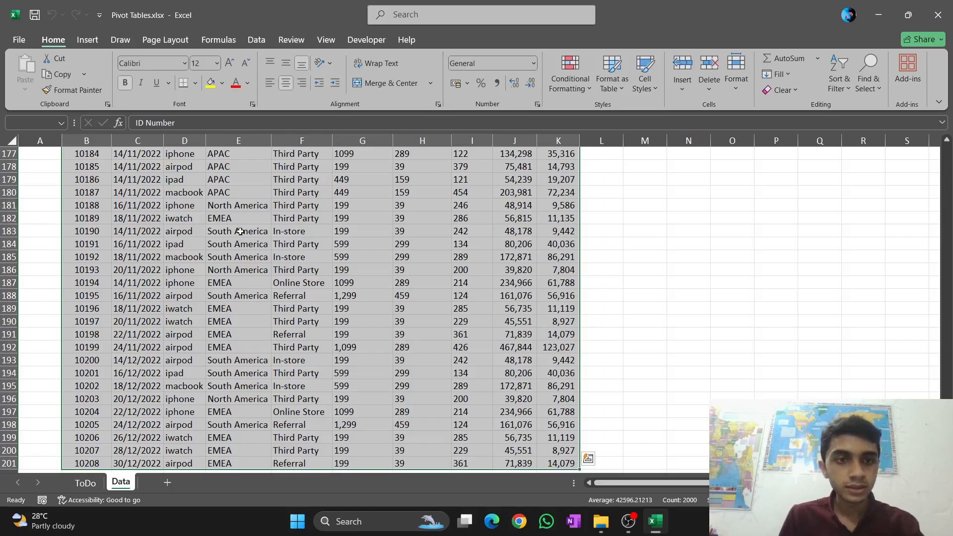
pyautogui.click(87, 41)
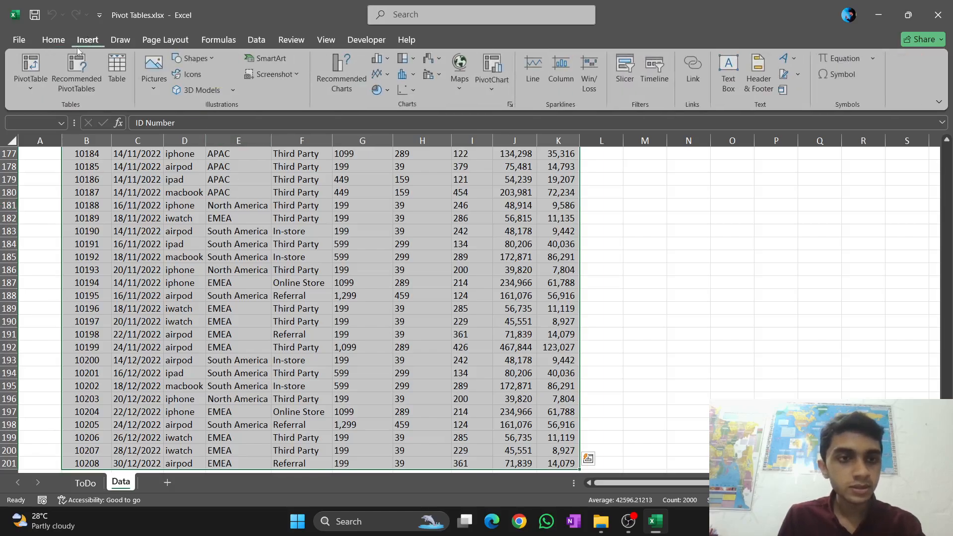
pyautogui.click(30, 67)
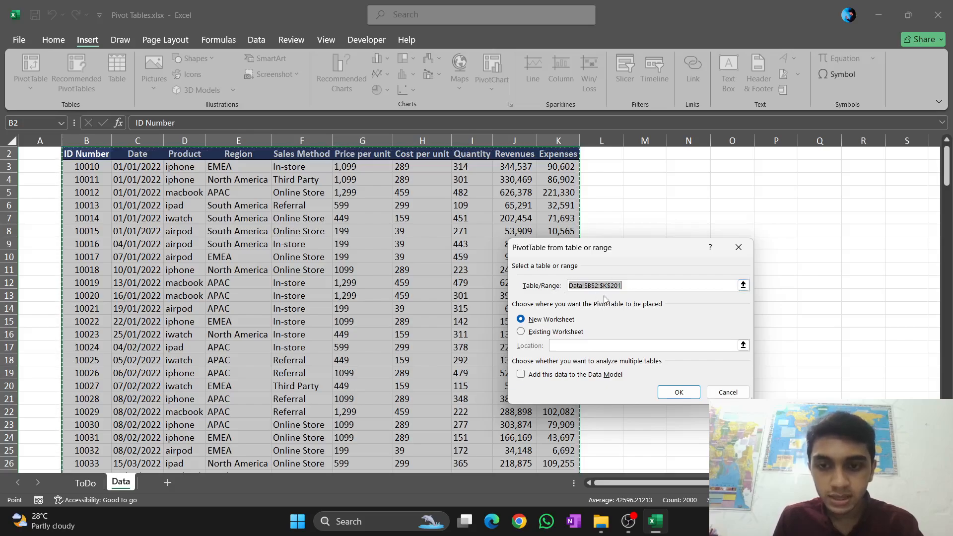
pyautogui.click(678, 393)
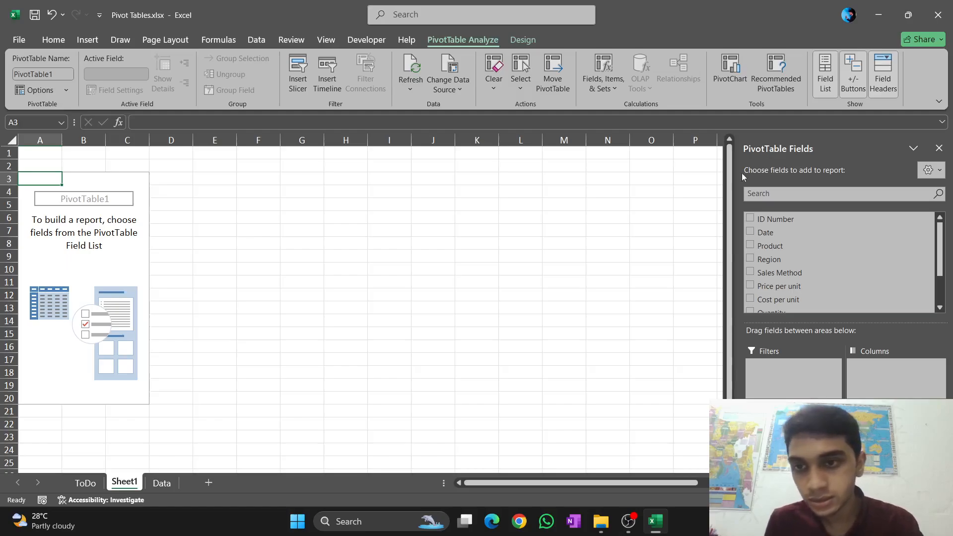
# Step: Add every source field to the PivotTable, from ID Number and Date through Revenues and Expenses
pyautogui.click(750, 219)
pyautogui.click(750, 232)
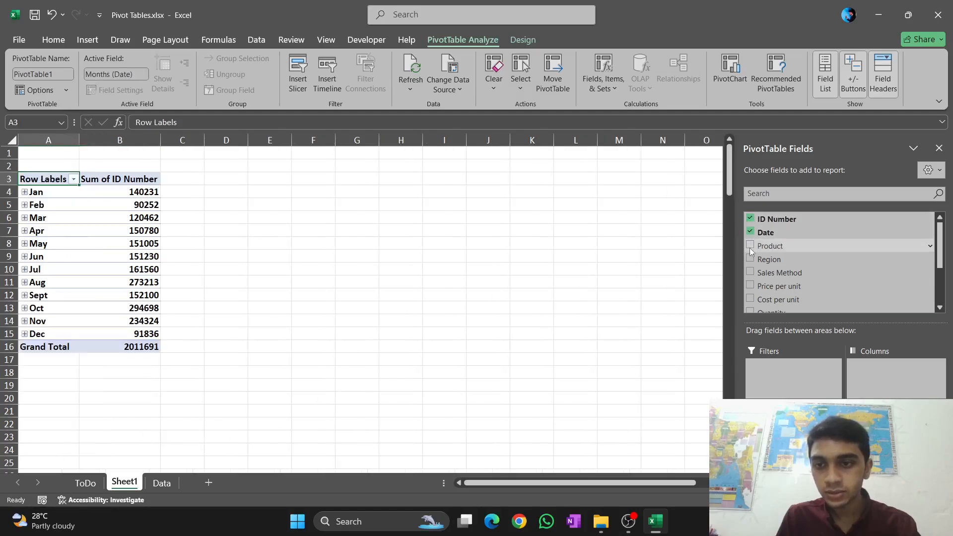
pyautogui.click(750, 246)
pyautogui.click(750, 258)
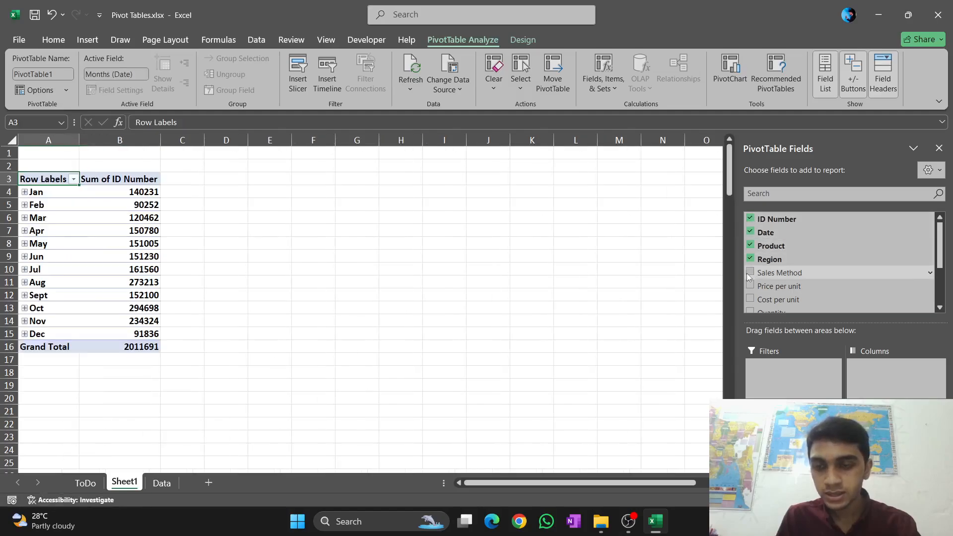
pyautogui.click(750, 272)
pyautogui.click(750, 286)
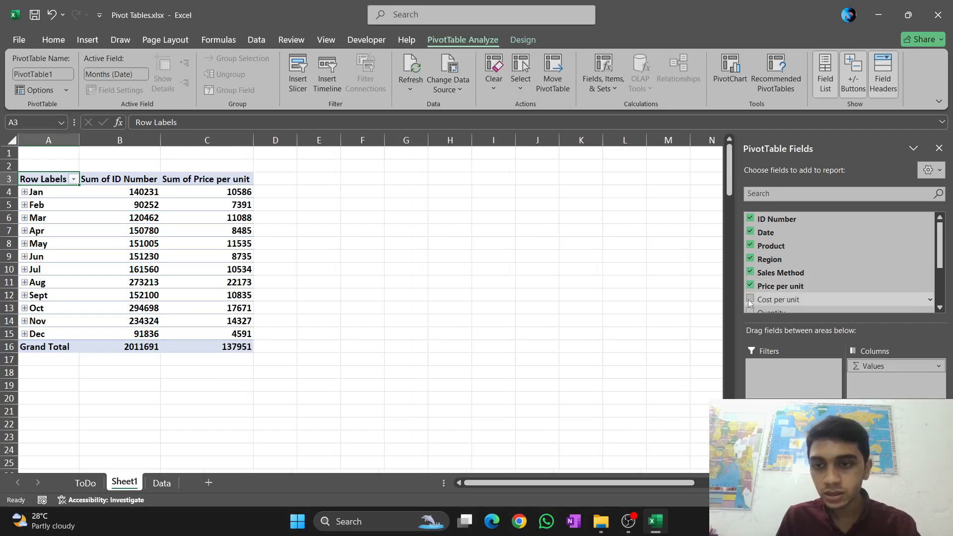
pyautogui.click(750, 299)
pyautogui.scroll(-1, 770, 291)
pyautogui.click(750, 273)
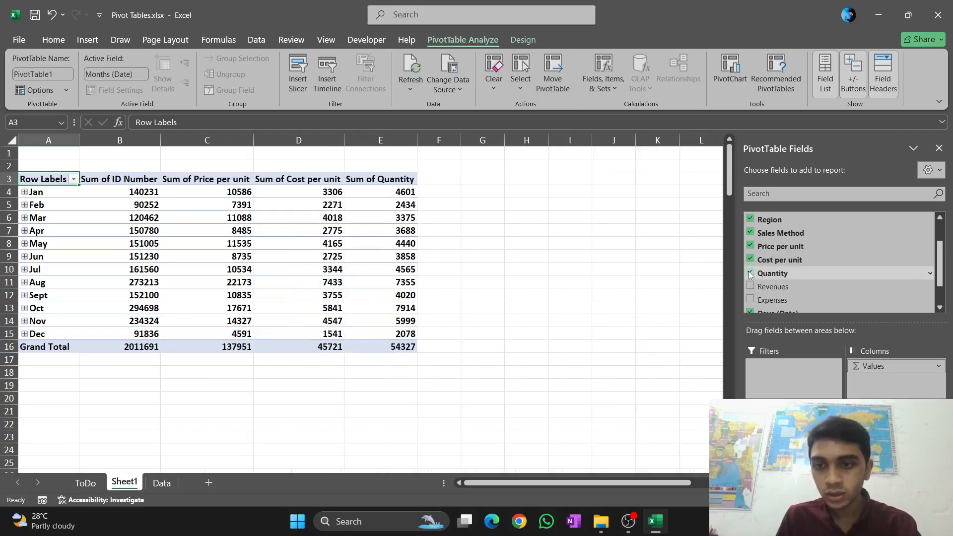
pyautogui.click(750, 286)
pyautogui.click(750, 300)
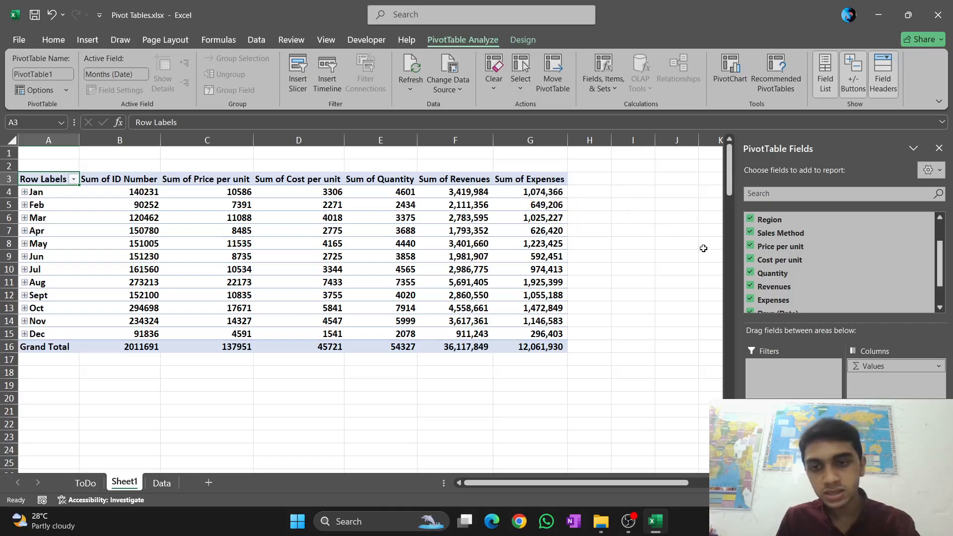
# Step: Remove Months (Date), Days (Date), Quantity, Cost per unit, Price per unit, Sales Method and Region from the PivotTable
pyautogui.scroll(-1, 760, 295)
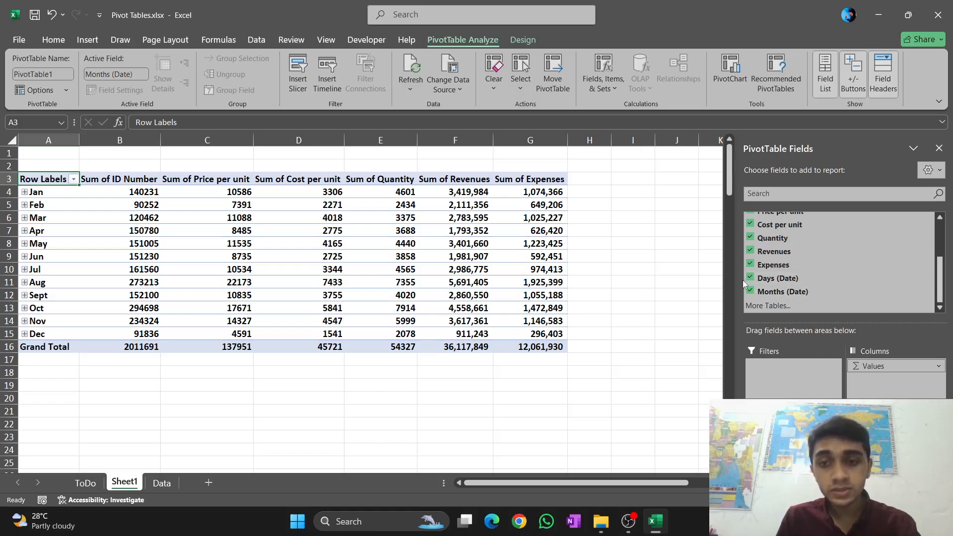
pyautogui.click(750, 292)
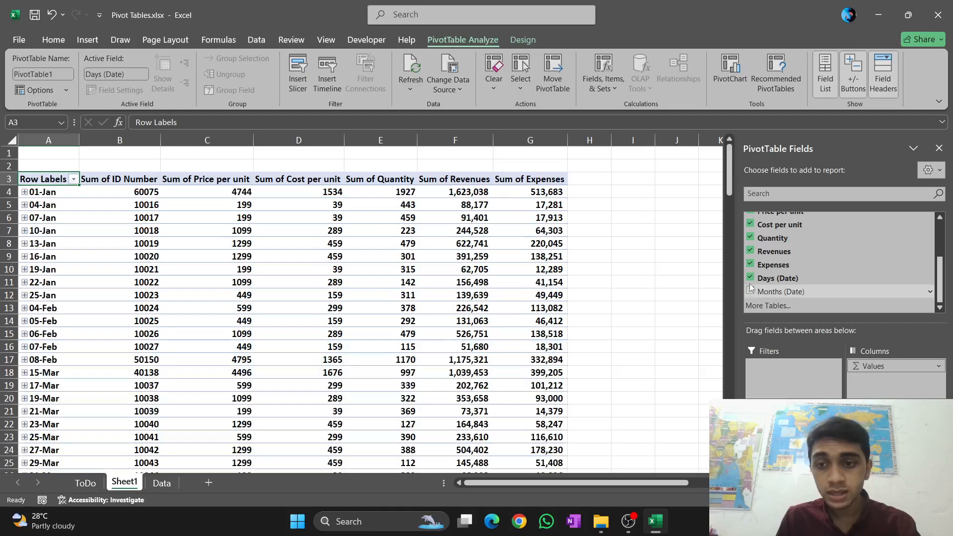
pyautogui.click(750, 279)
pyautogui.click(750, 238)
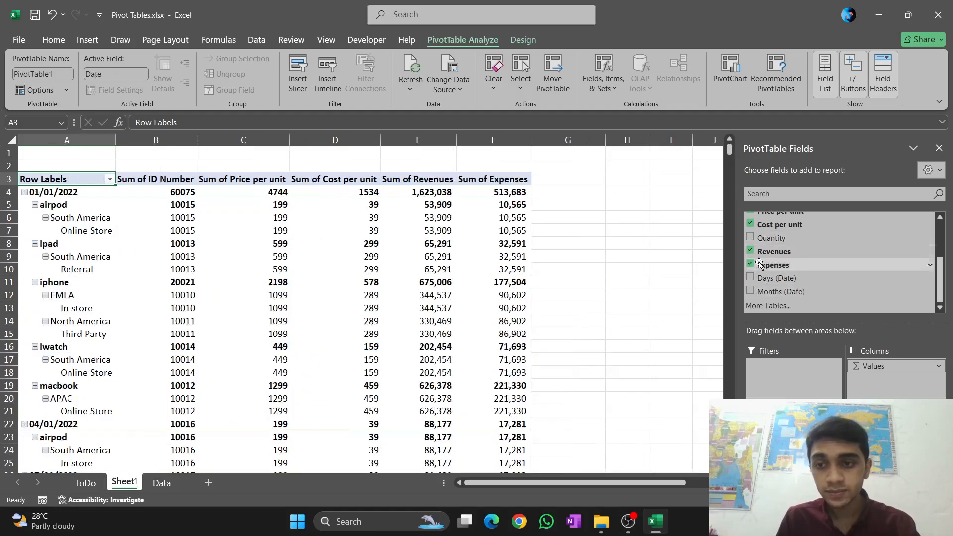
pyautogui.scroll(1, 750, 240)
pyautogui.click(750, 264)
pyautogui.click(750, 250)
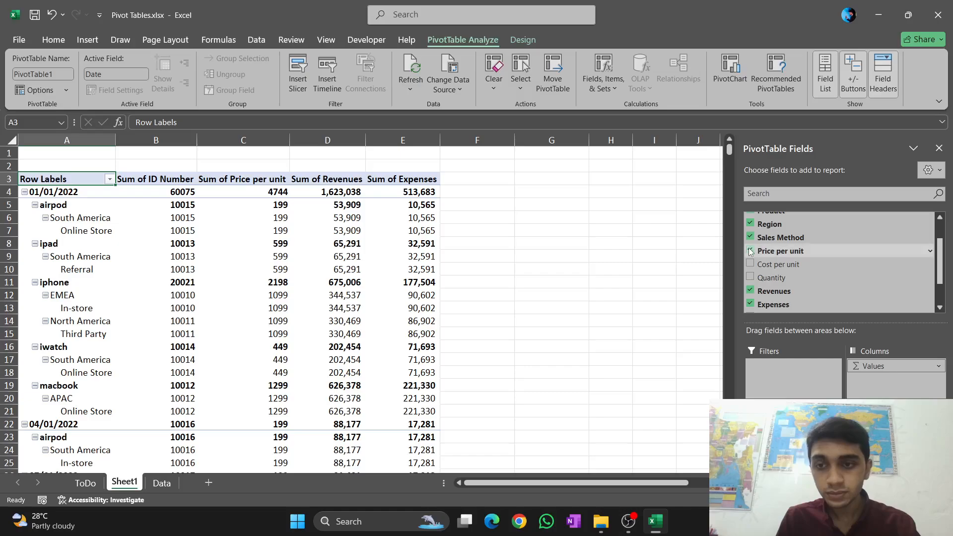
pyautogui.click(750, 237)
pyautogui.click(750, 223)
pyautogui.scroll(1, 775, 265)
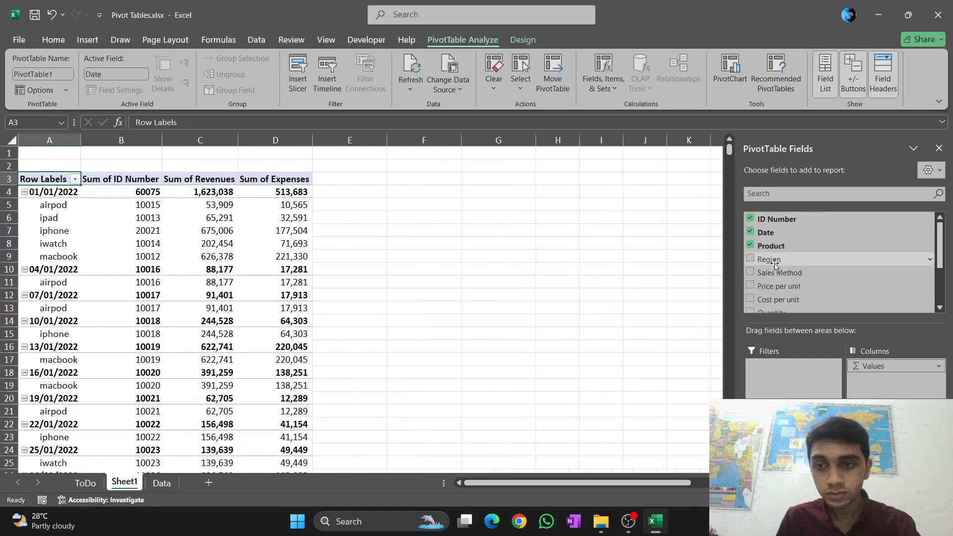
# Step: Take Product out of the PivotTable, and remove and re-add Date so the rows are grouped by month
pyautogui.click(750, 246)
pyautogui.click(750, 232)
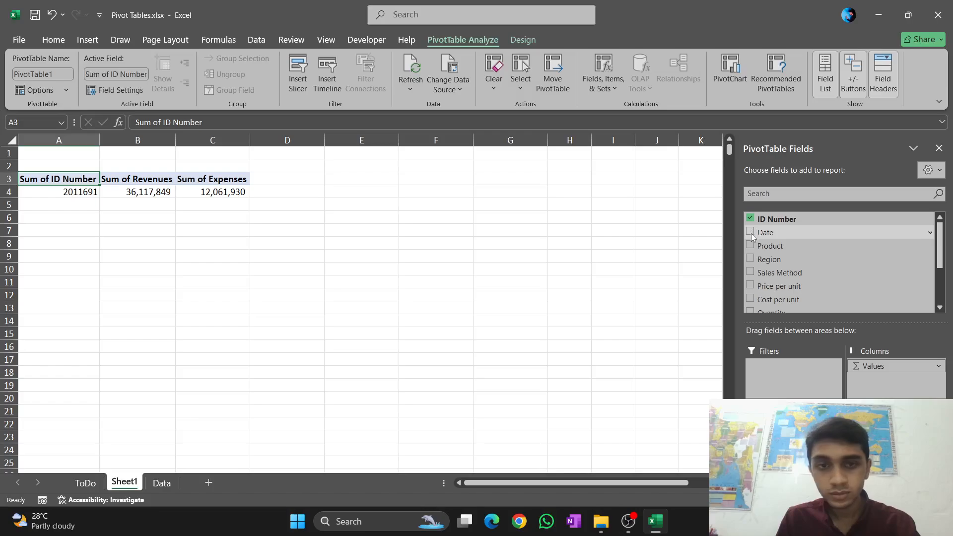
pyautogui.click(750, 245)
pyautogui.click(750, 233)
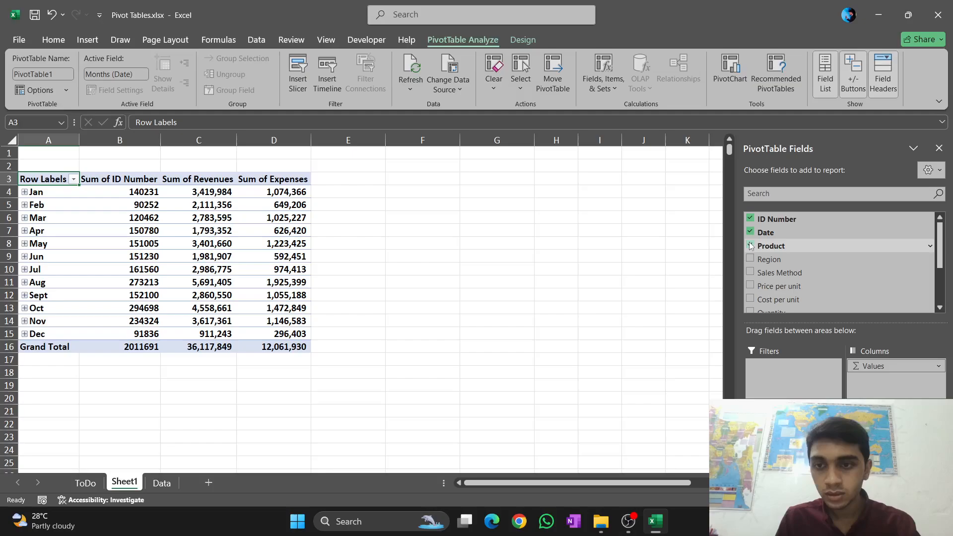
pyautogui.click(750, 246)
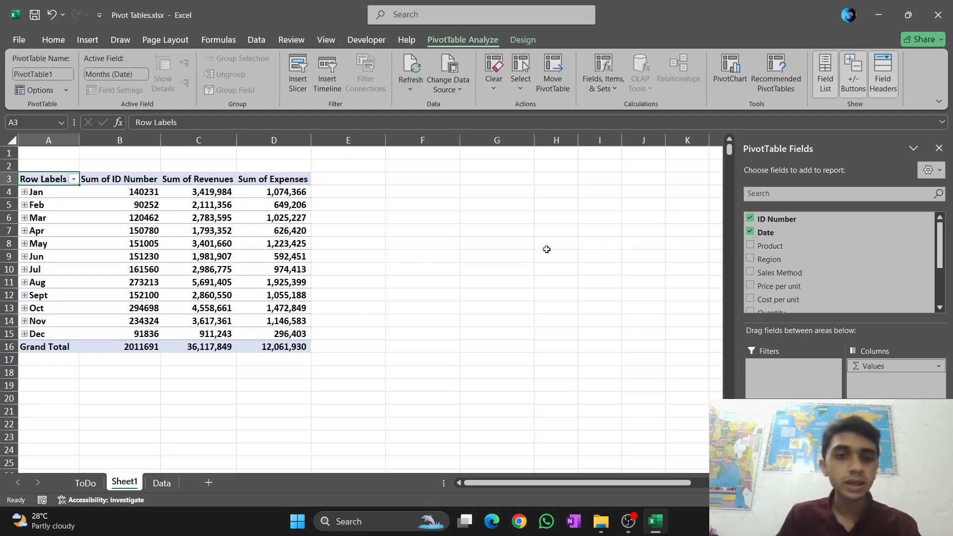
pyautogui.click(208, 183)
pyautogui.moveTo(209, 182); pyautogui.dragTo(298, 347)
pyautogui.click(371, 328)
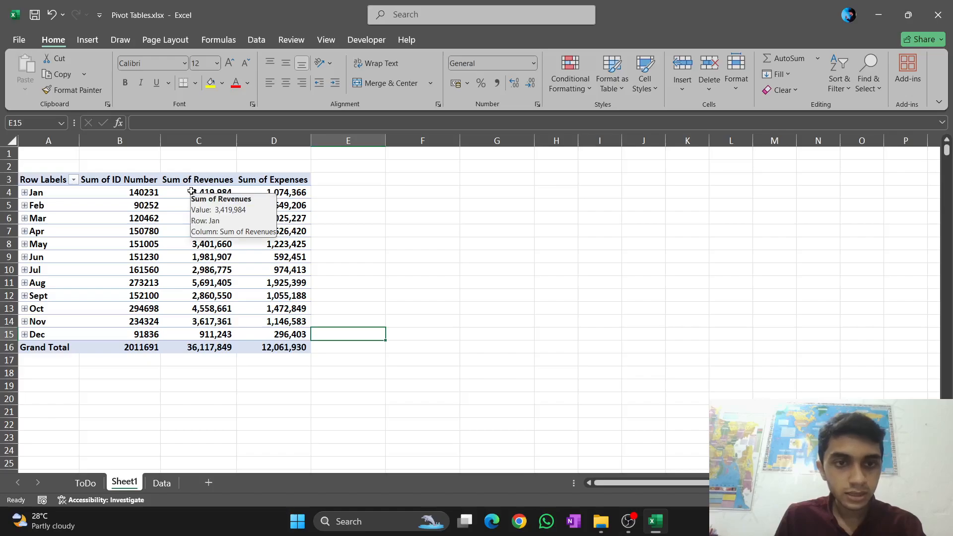
# Step: Insert a clustered column PivotChart from the Sum of Revenues and Sum of Expenses columns and place it beside the PivotTable
pyautogui.moveTo(197, 179); pyautogui.dragTo(274, 349)
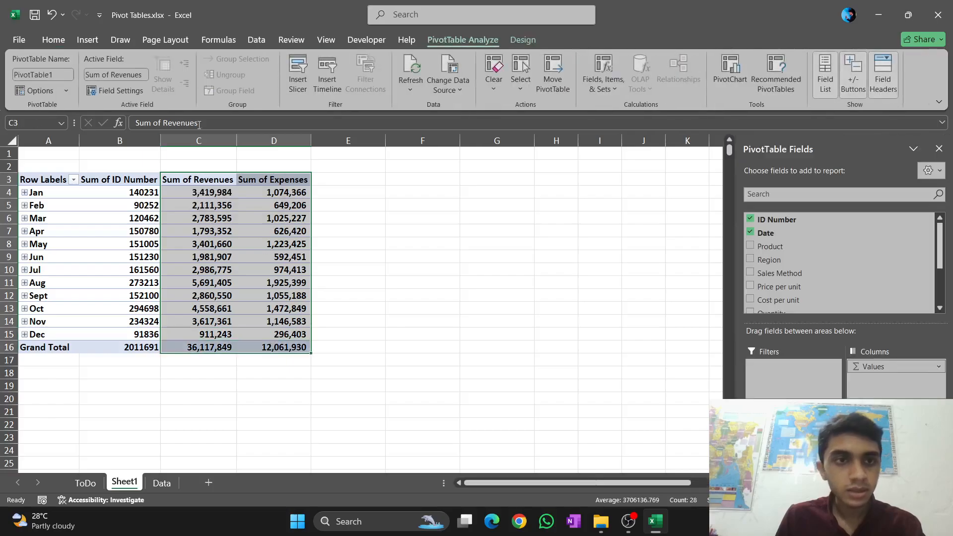
pyautogui.click(87, 39)
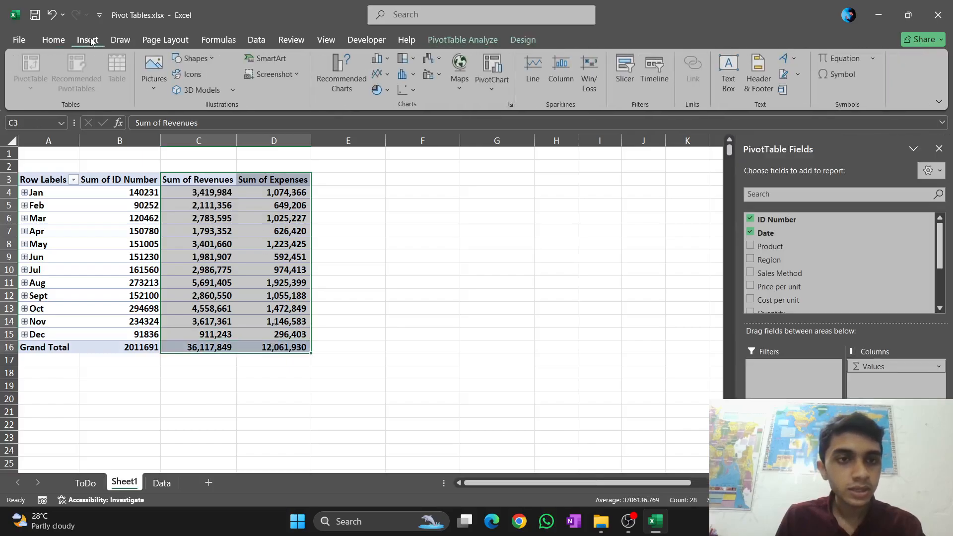
pyautogui.click(344, 82)
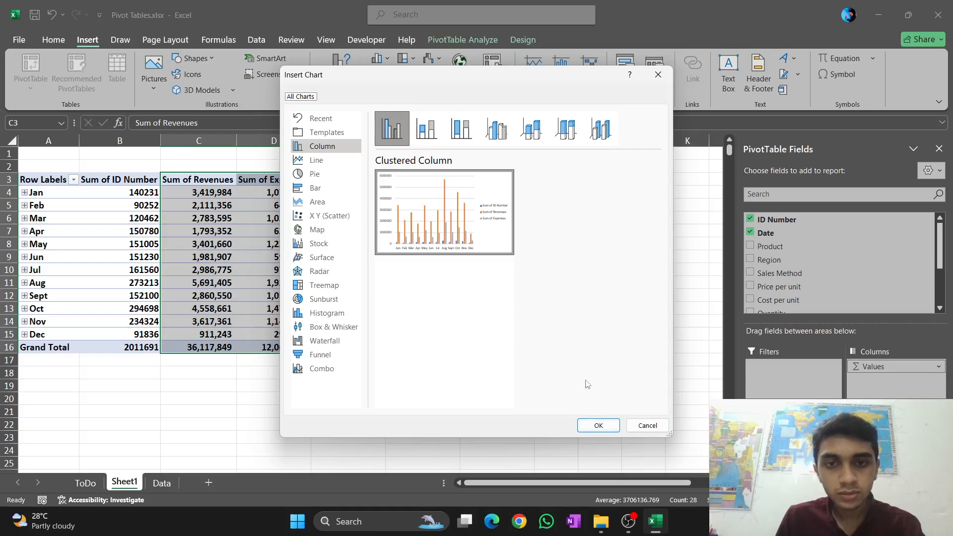
pyautogui.moveTo(506, 236)
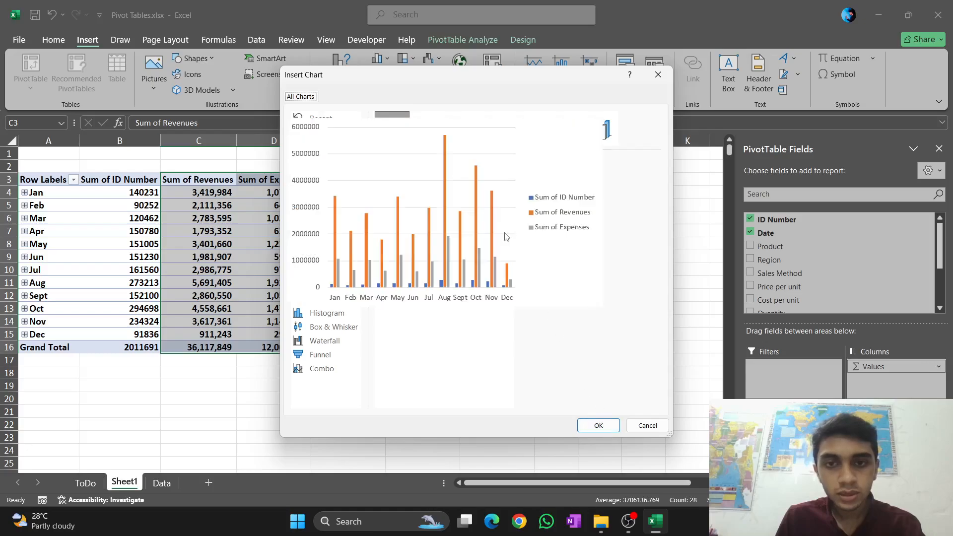
pyautogui.click(599, 425)
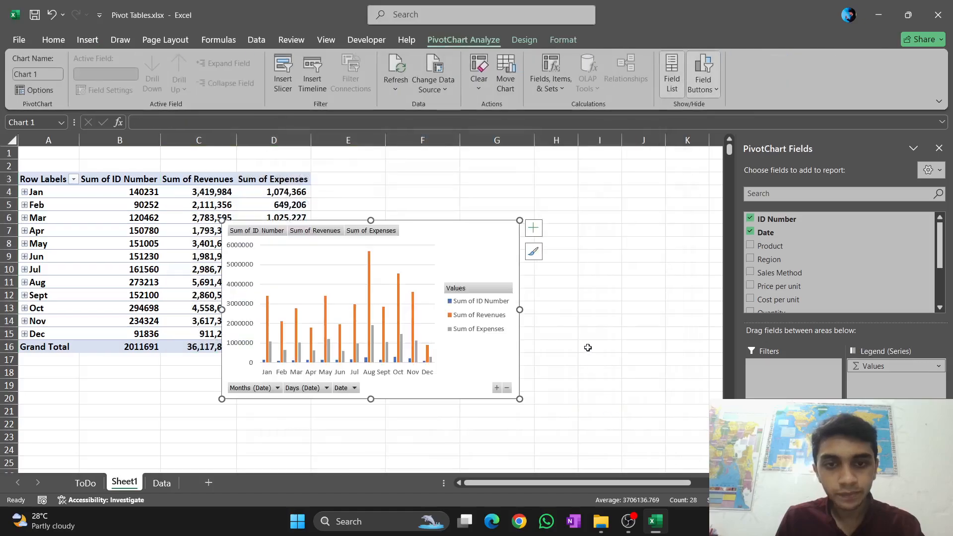
pyautogui.moveTo(450, 228); pyautogui.dragTo(559, 164)
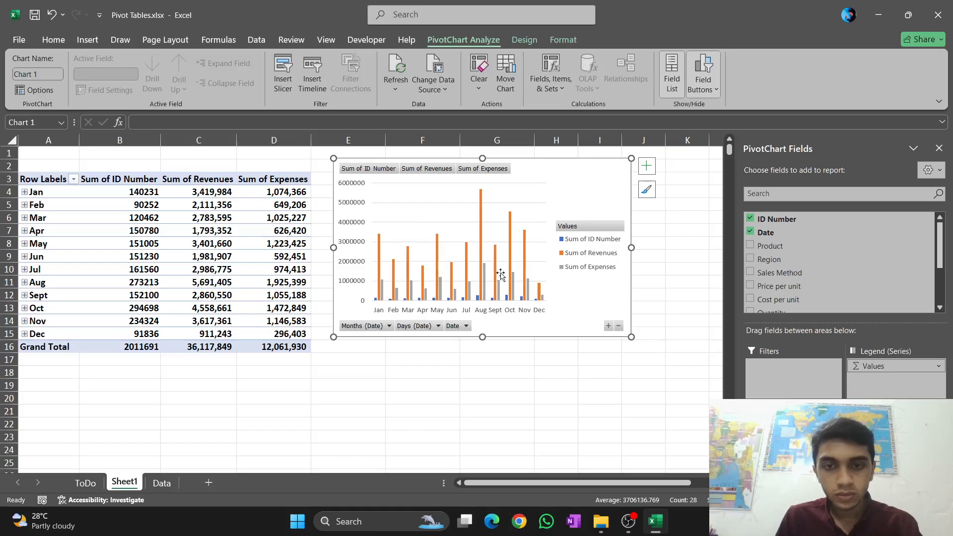
pyautogui.moveTo(497, 255)
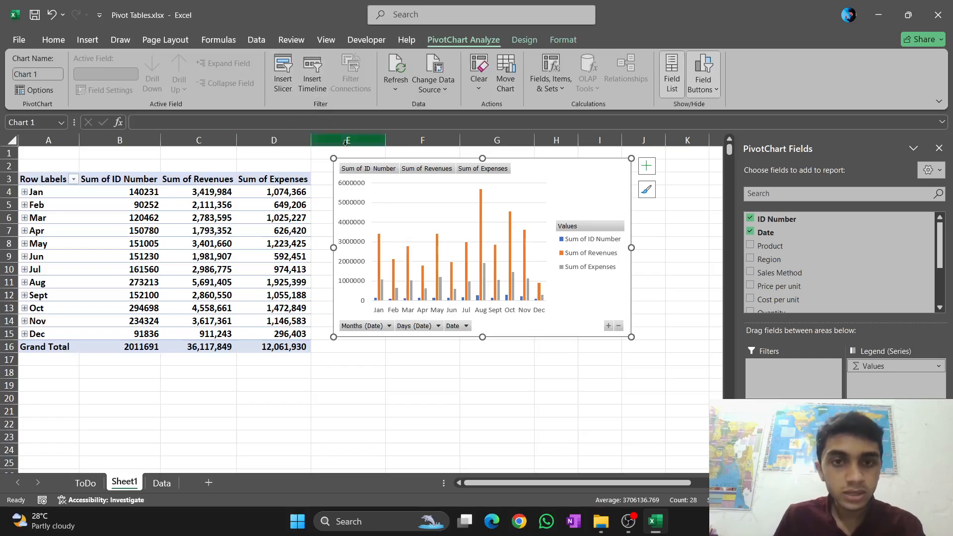
pyautogui.click(650, 170)
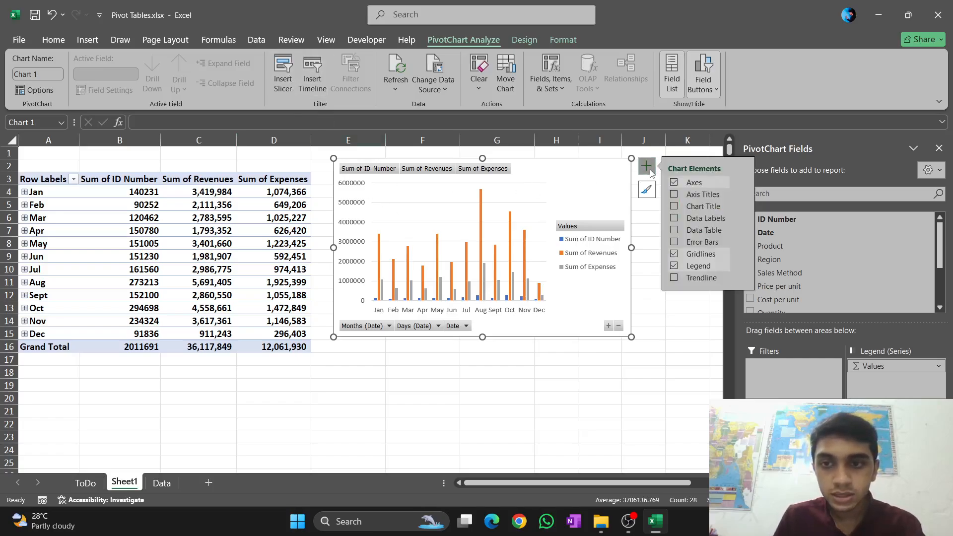
pyautogui.click(661, 332)
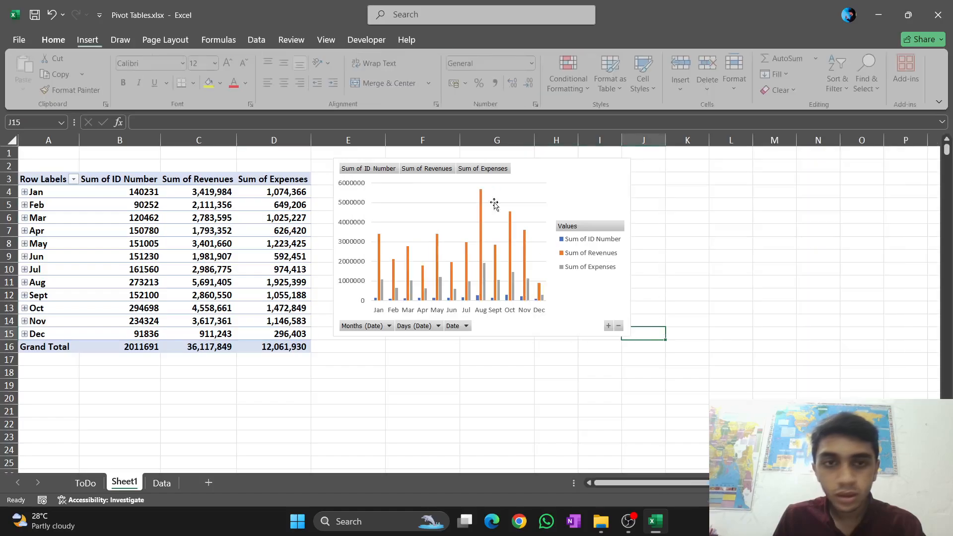
pyautogui.click(561, 175)
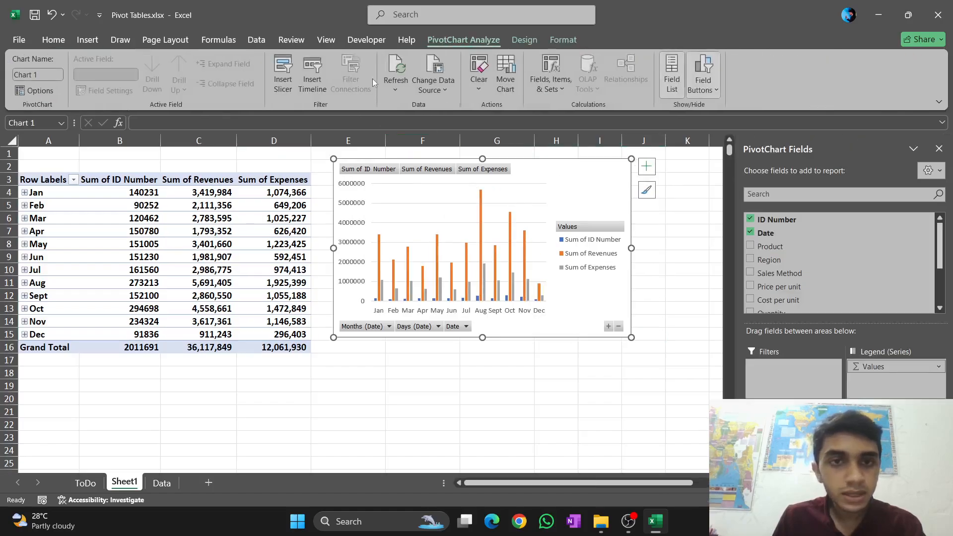
# Step: Insert slicers for the Revenues and Expenses fields of the PivotChart
pyautogui.click(288, 71)
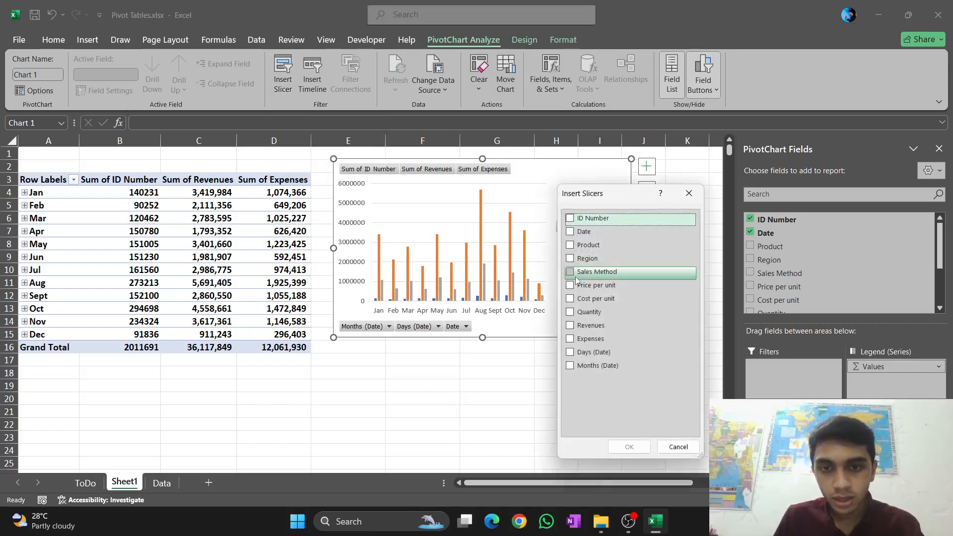
pyautogui.click(570, 325)
pyautogui.click(570, 338)
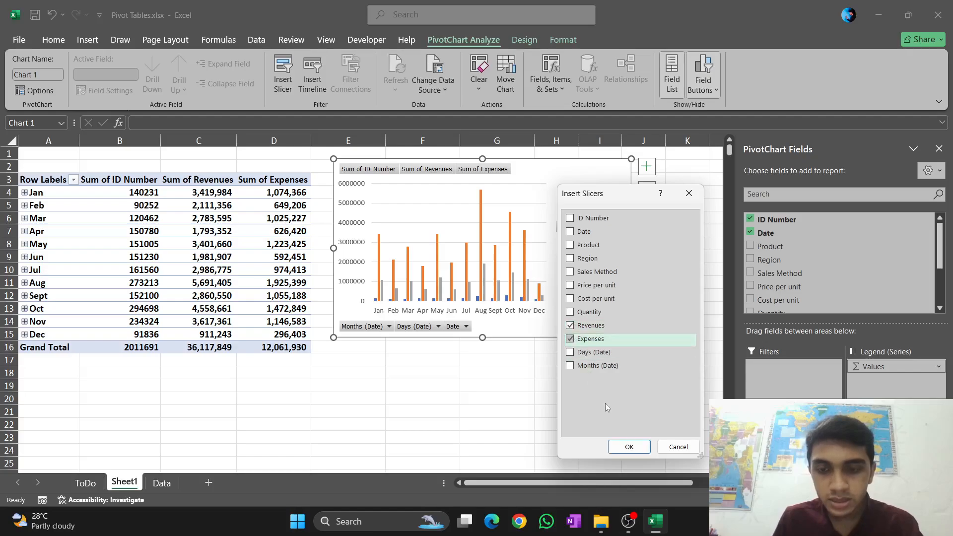
pyautogui.click(629, 446)
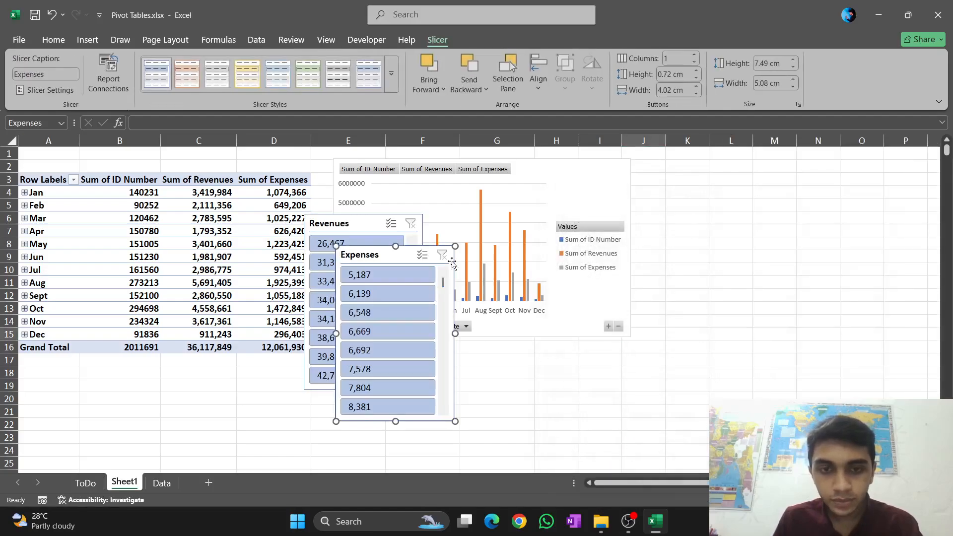
# Step: Move the Expenses slicer beside the PivotChart and place the Revenues slicer next to it, so neither covers the data
pyautogui.moveTo(406, 254); pyautogui.dragTo(743, 167)
pyautogui.click(377, 221)
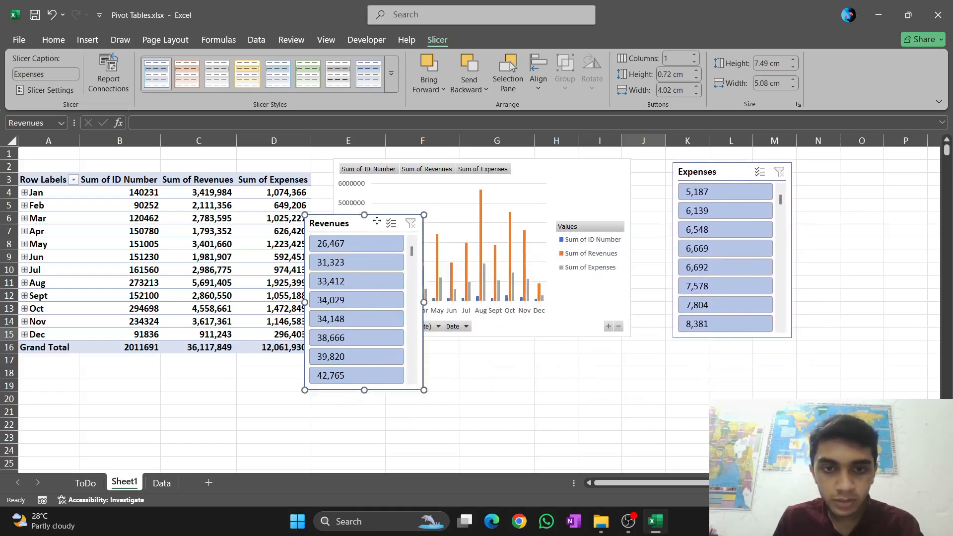
pyautogui.moveTo(378, 221); pyautogui.dragTo(868, 169)
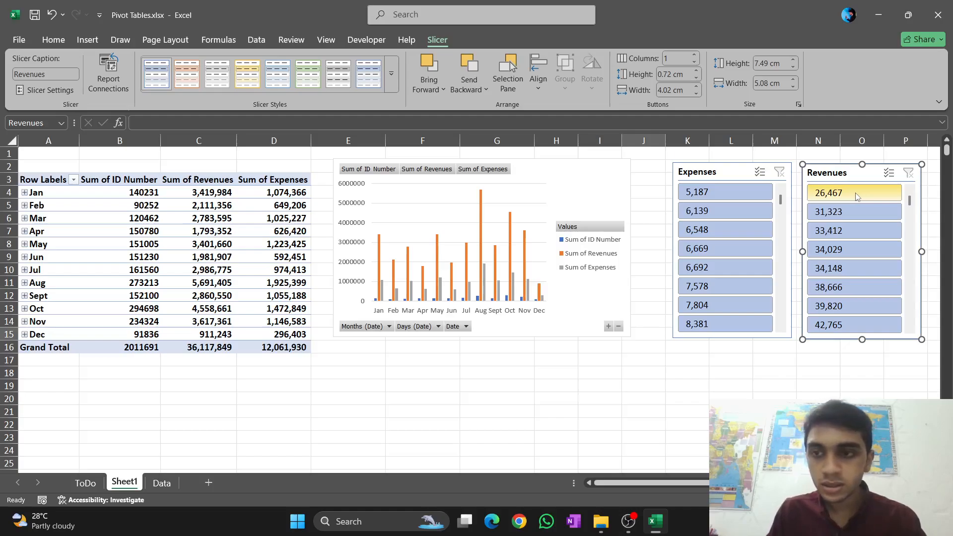
# Step: Filter the PivotTable and chart with the Revenues slicer by 26,467, 31,323 and 33,412 in turn
pyautogui.click(856, 194)
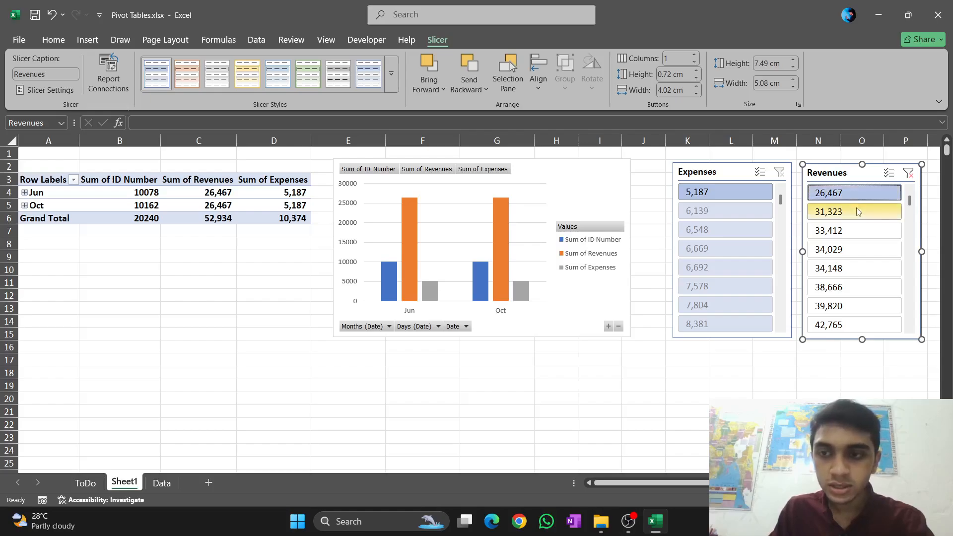
pyautogui.click(858, 212)
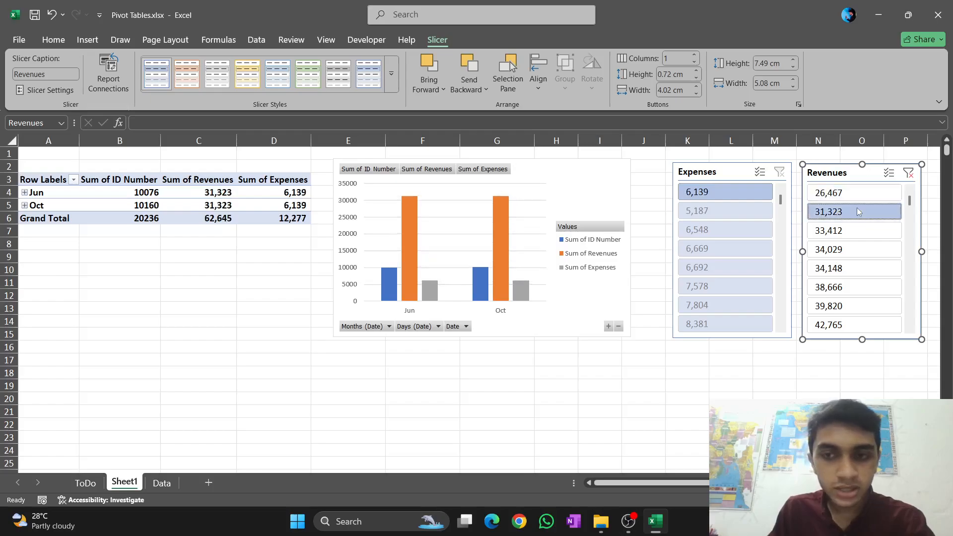
pyautogui.click(859, 228)
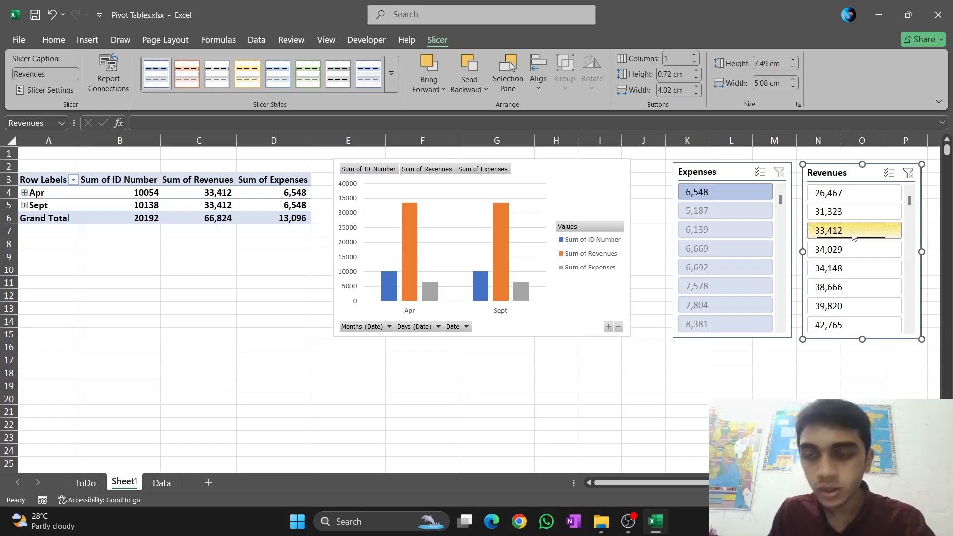
pyautogui.click(854, 230)
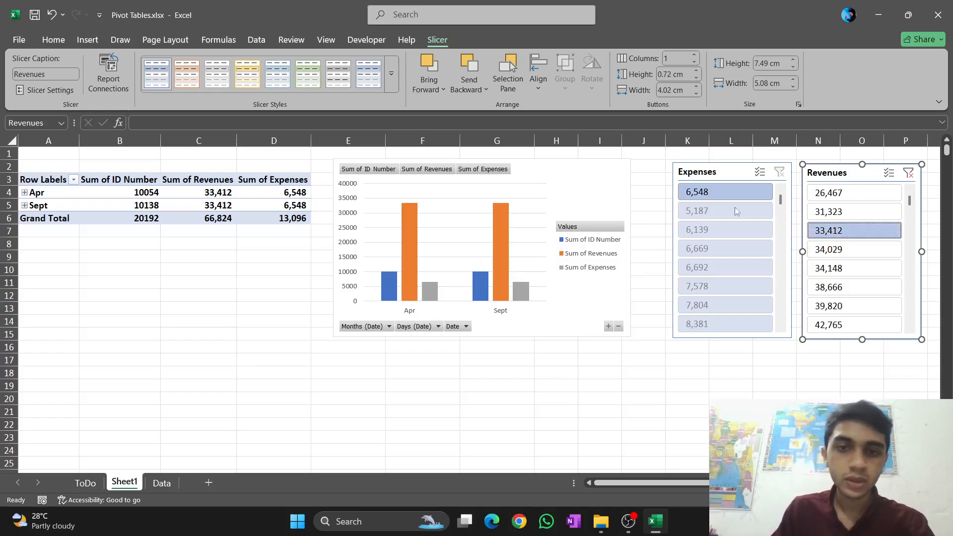
# Step: Filter Expenses by 6,548 with Revenues 33,412, and switch the slicers to Revenues 26,467 and Expenses 5,187
pyautogui.click(710, 192)
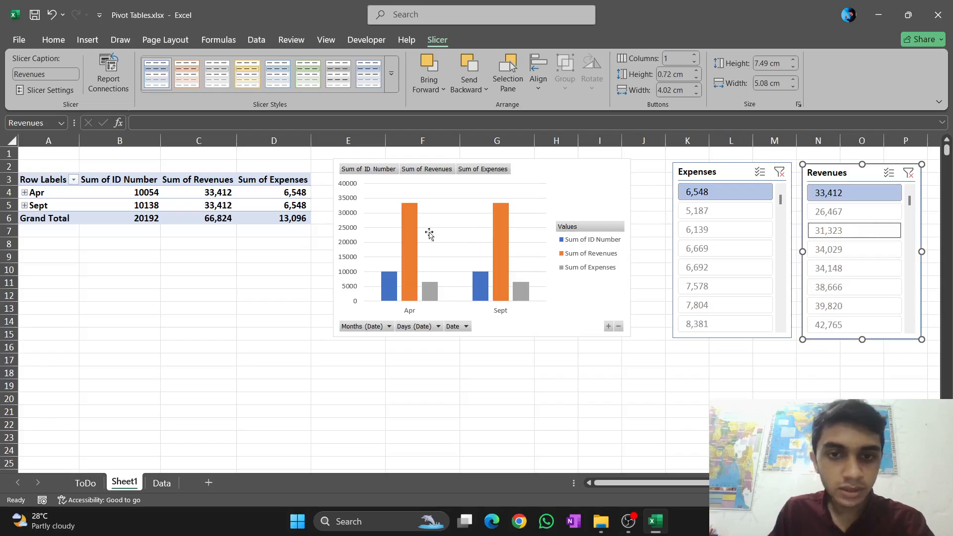
pyautogui.click(831, 196)
pyautogui.click(839, 213)
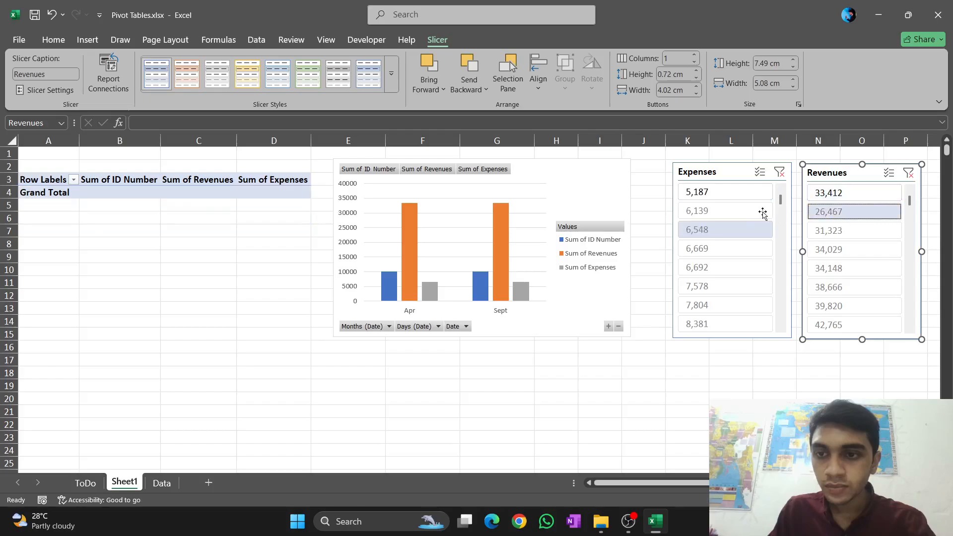
pyautogui.click(736, 194)
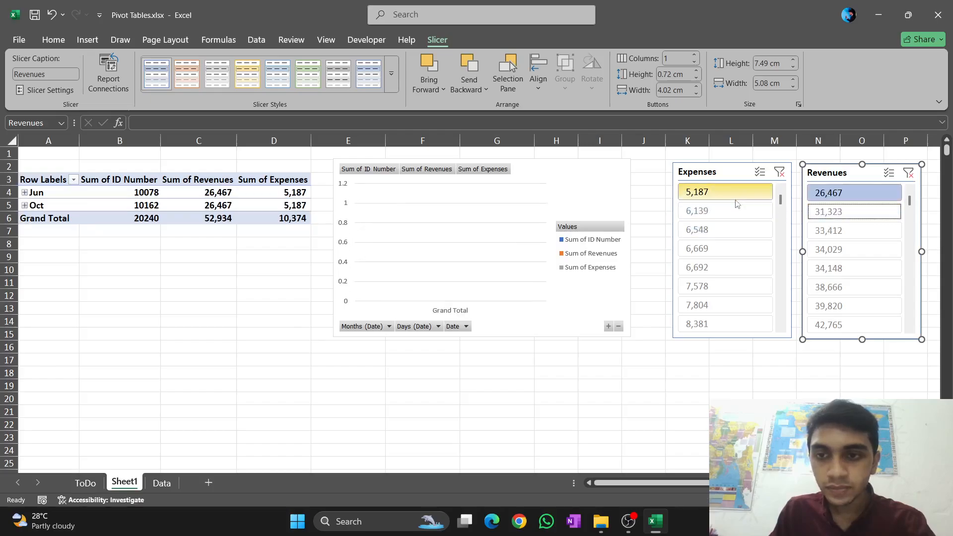
# Step: Try other Expenses slicer values such as 6,669, and return the Expenses filter to 5,187
pyautogui.click(734, 206)
pyautogui.click(734, 195)
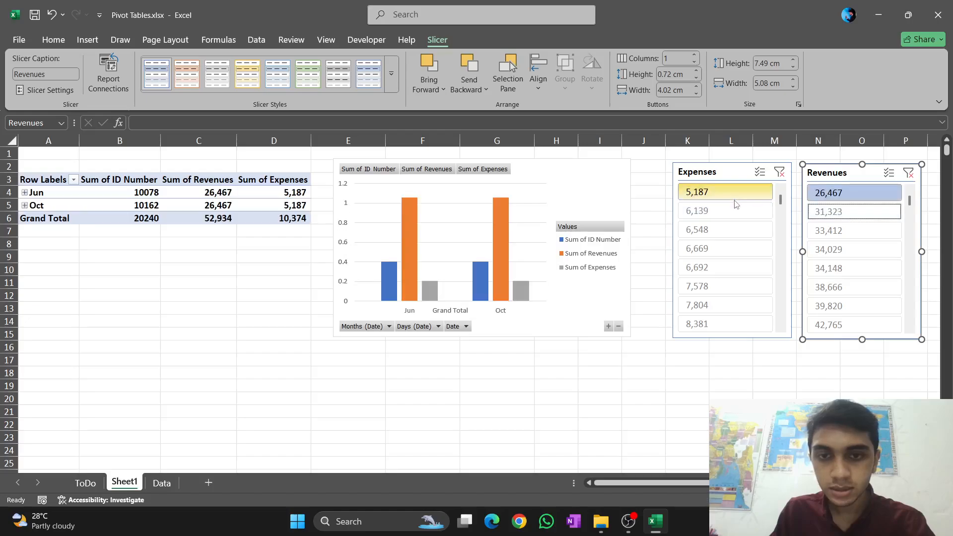
pyautogui.click(732, 212)
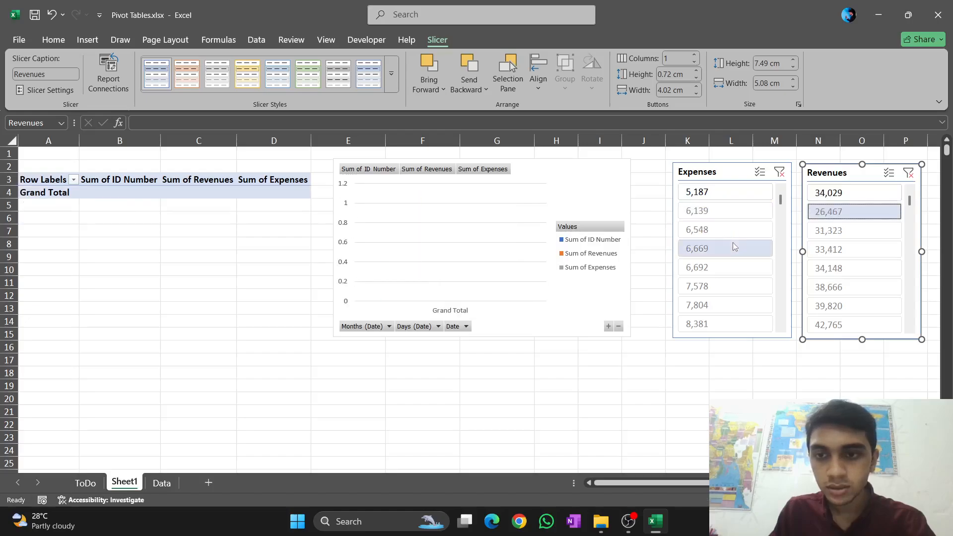
pyautogui.click(707, 195)
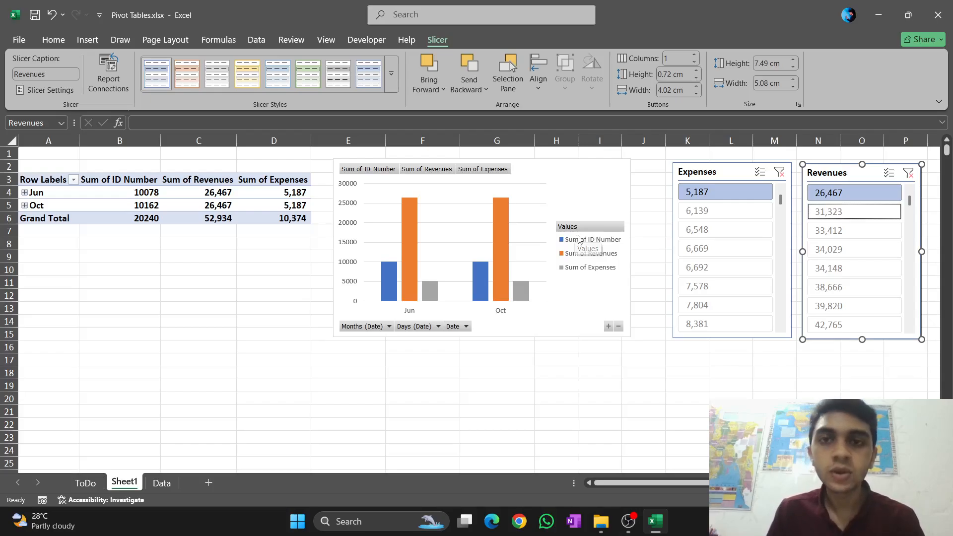
pyautogui.click(628, 521)
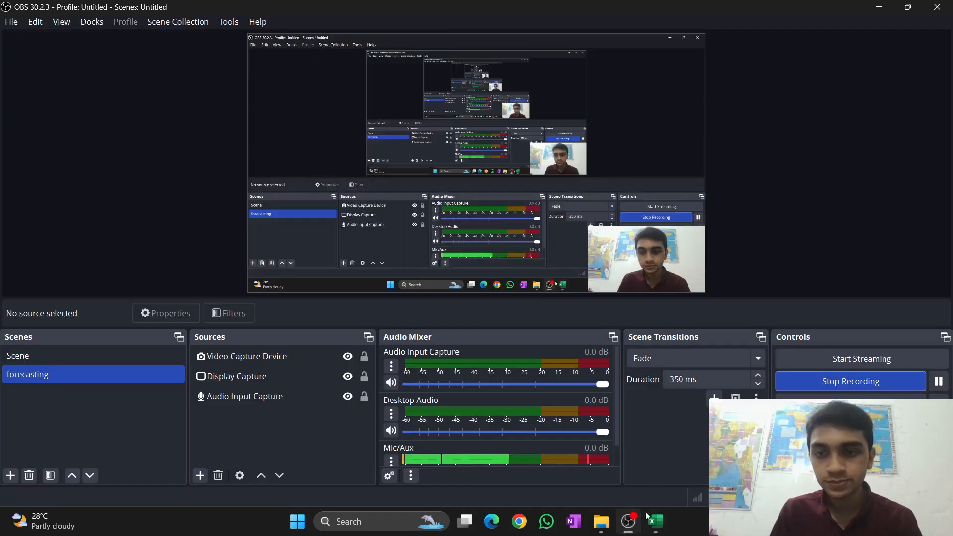